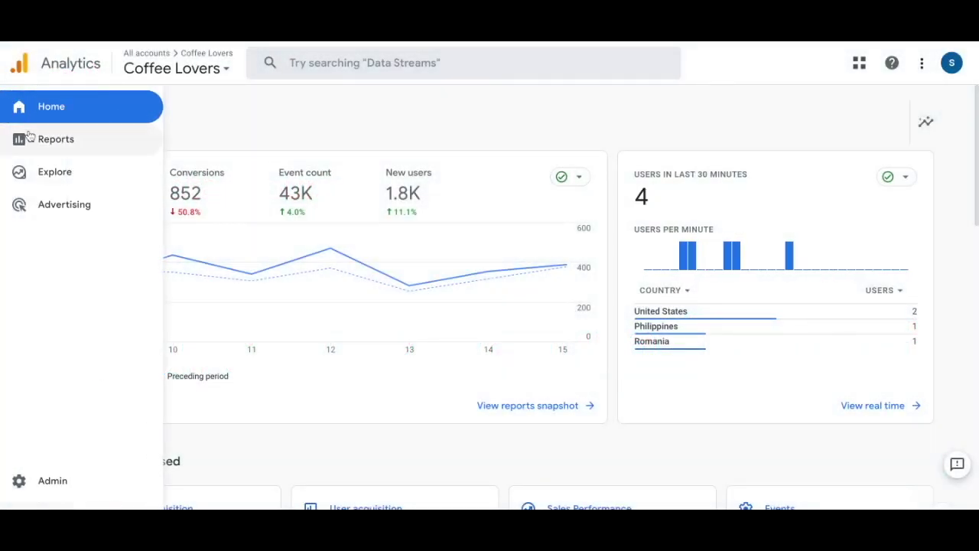
# - Open the Traffic acquisition report from Reports > Life cycle > Acquisition
pyautogui.click(31, 139)
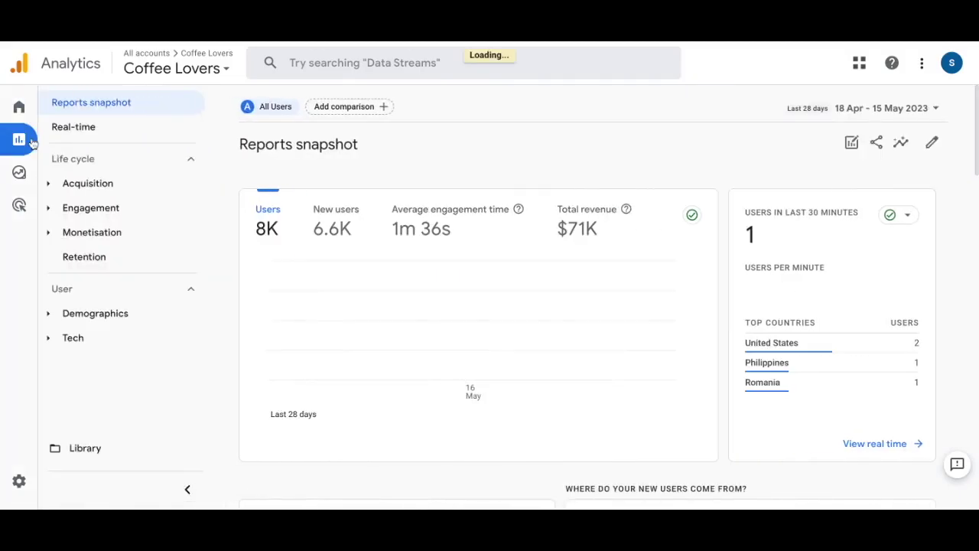
pyautogui.click(70, 185)
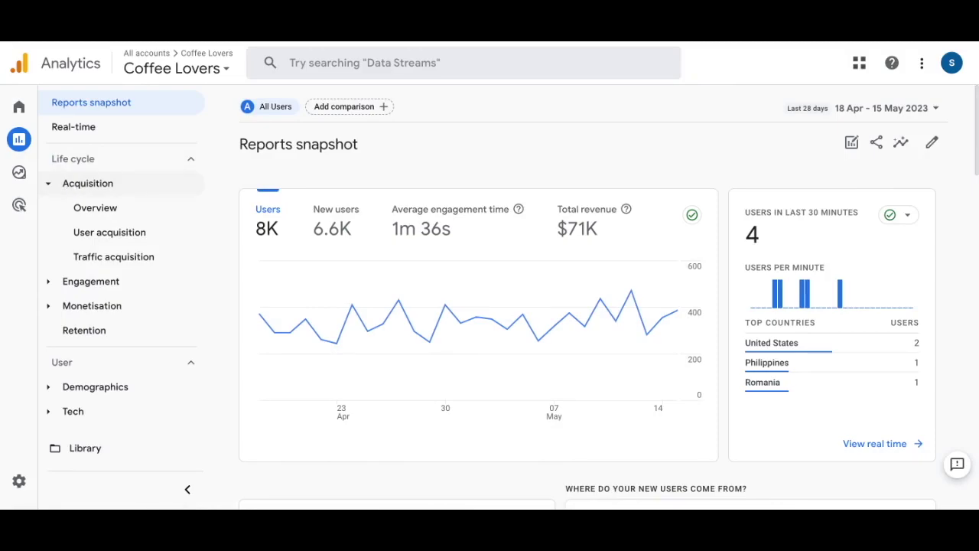
pyautogui.click(96, 258)
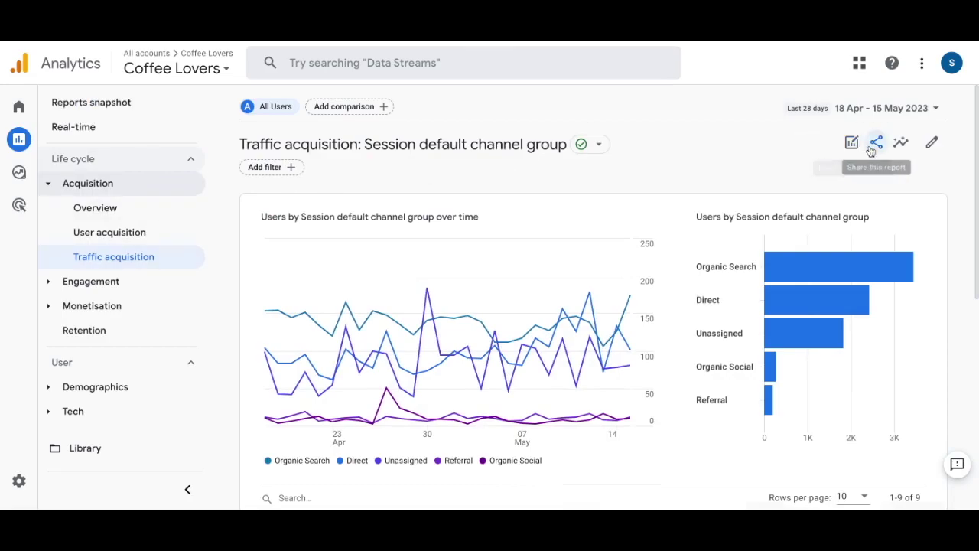
# - Set Session source/medium as the default dimension in Customise report and apply it
pyautogui.click(932, 143)
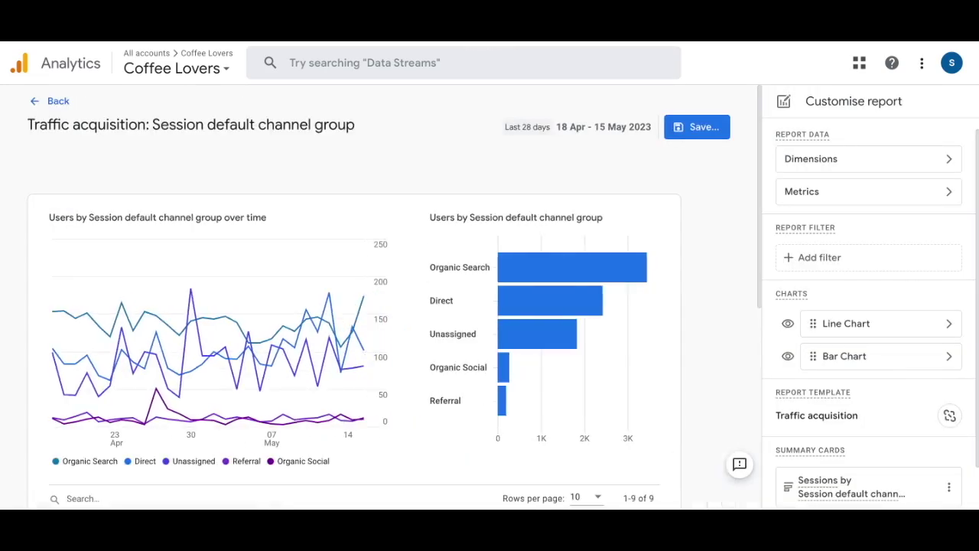
pyautogui.click(832, 162)
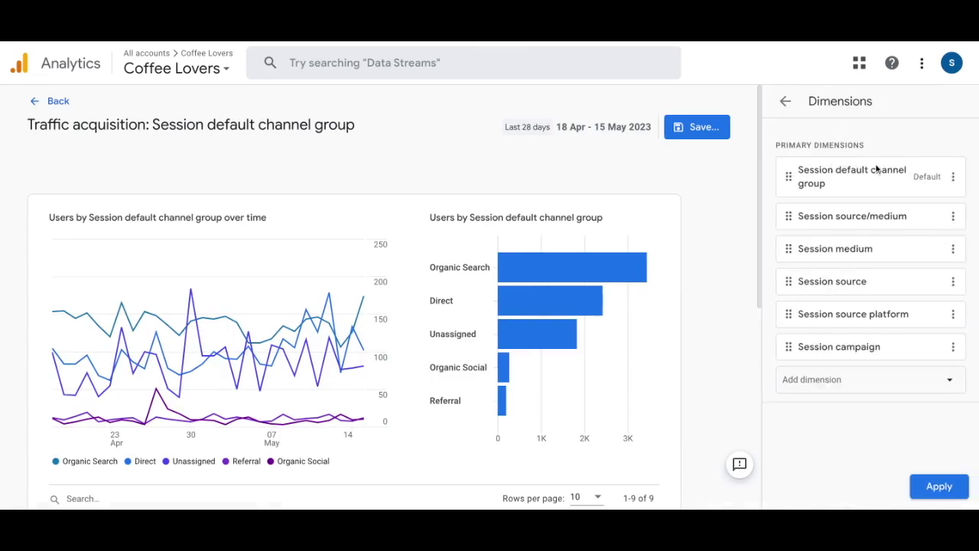
pyautogui.click(953, 216)
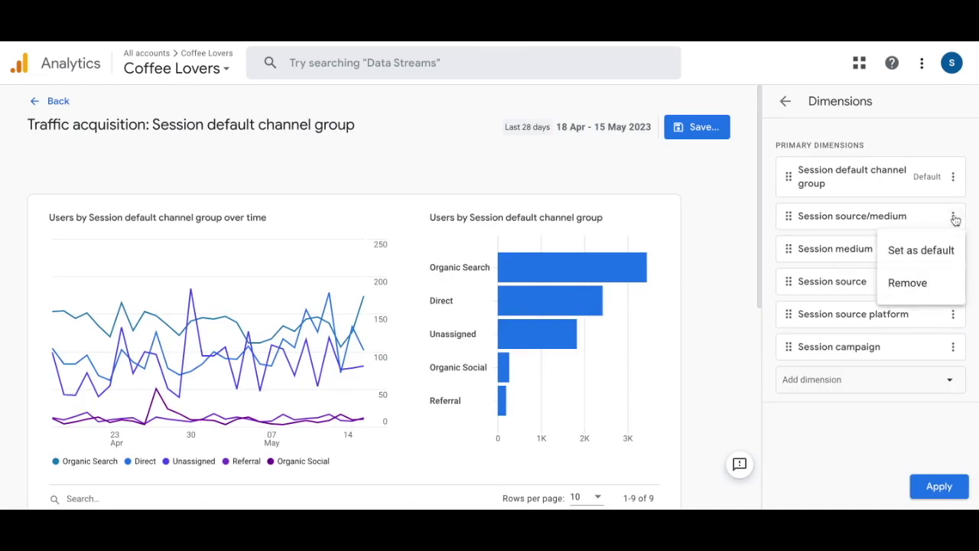
pyautogui.click(930, 255)
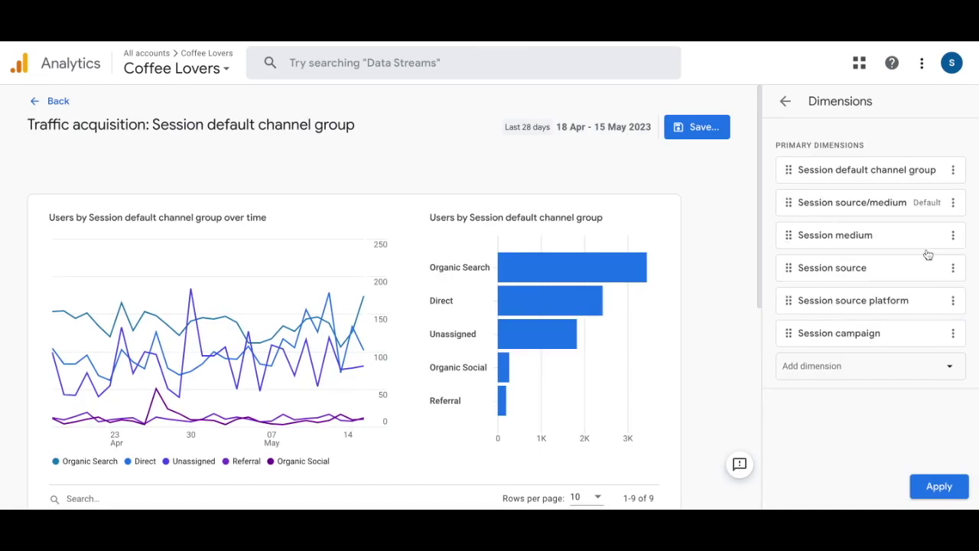
pyautogui.click(939, 489)
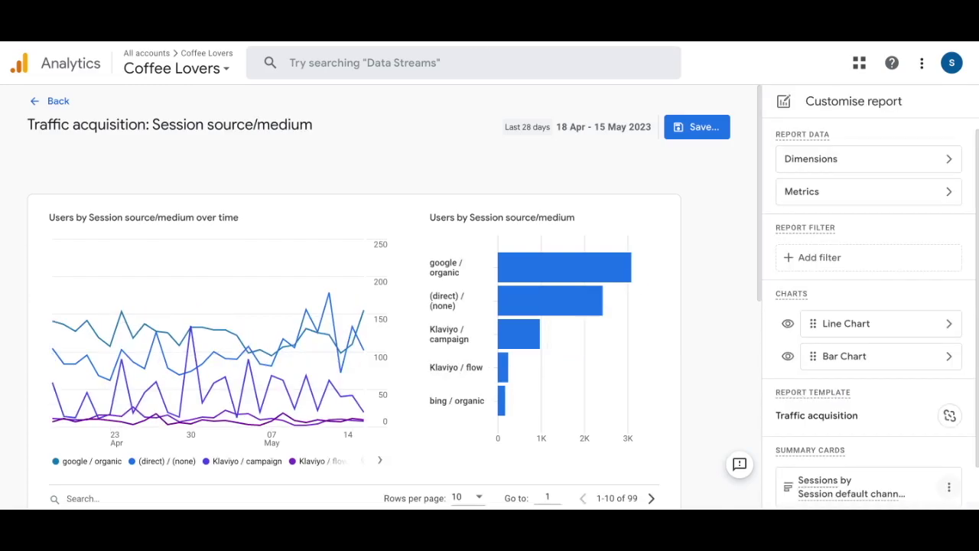
pyautogui.click(871, 191)
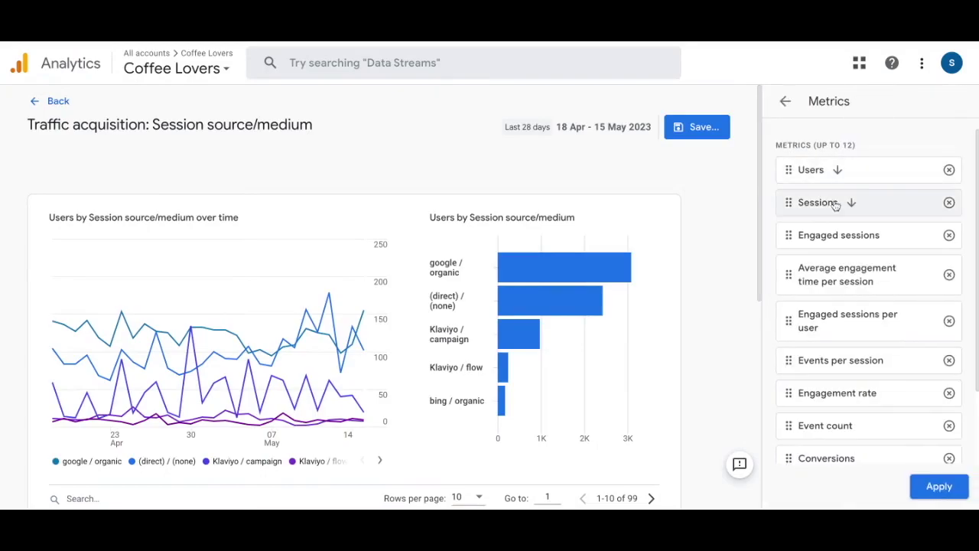
pyautogui.scroll(-2, 854, 384)
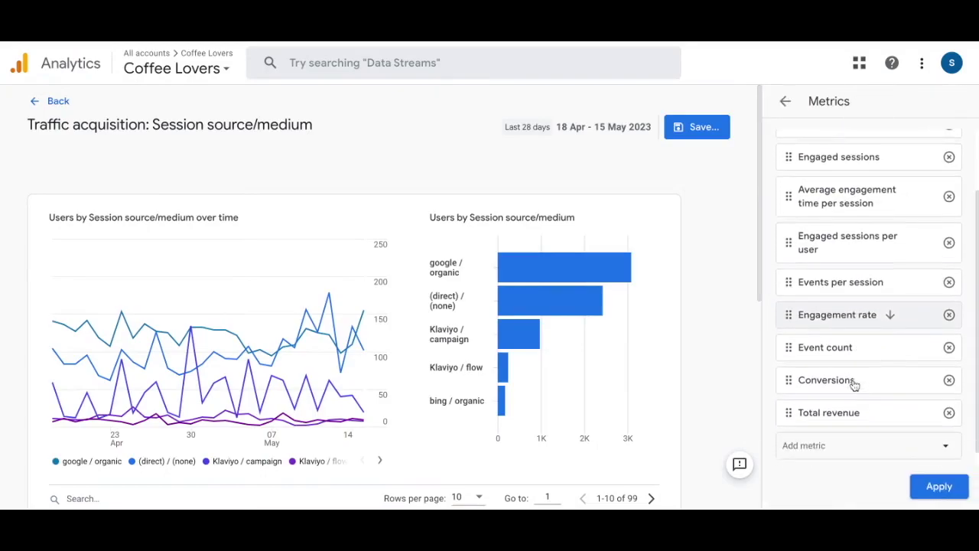
pyautogui.click(835, 434)
pyautogui.write('conve')
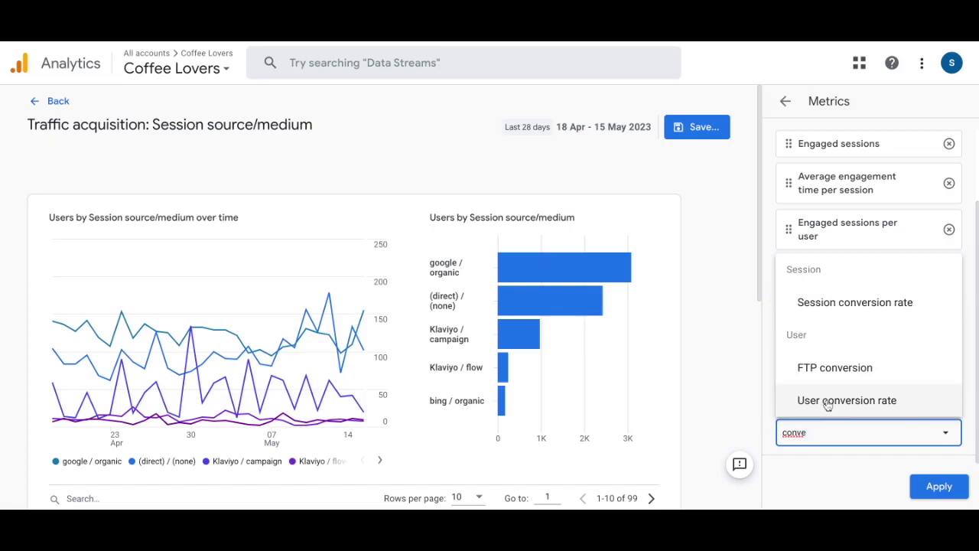
pyautogui.click(775, 287)
pyautogui.click(784, 105)
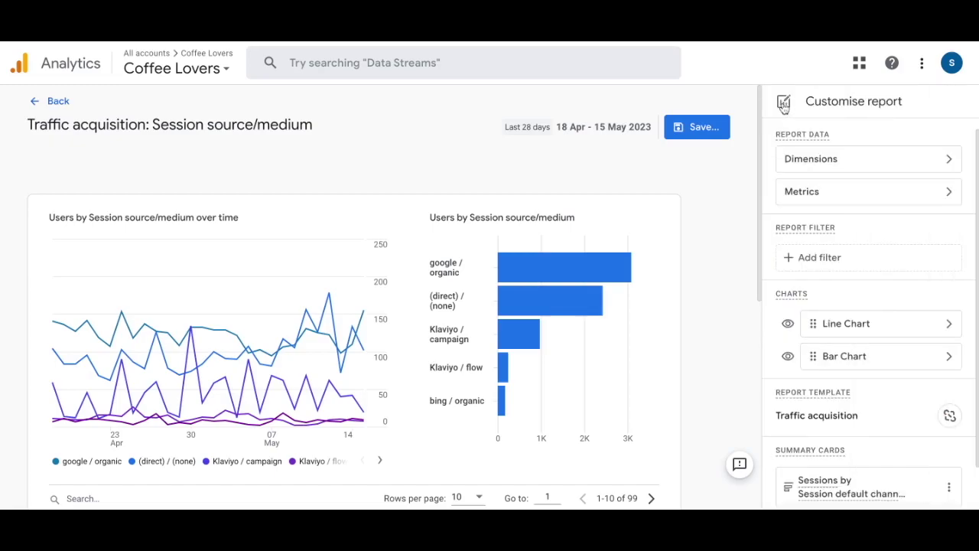
pyautogui.scroll(-3, 352, 306)
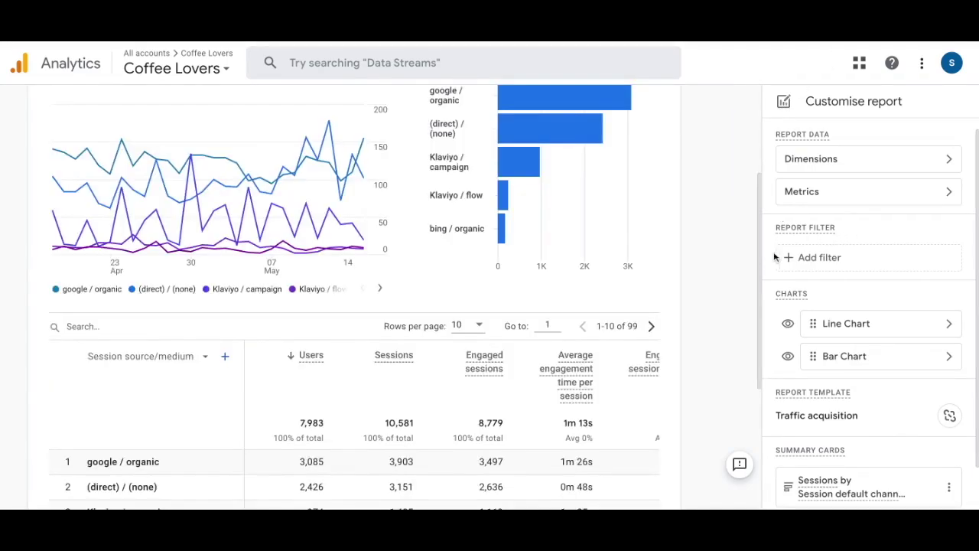
# - Add an Exclude filter on Affiliation for 'Subscription, Subscription Recurring Order' and 'Shopify, Draft'
pyautogui.click(798, 258)
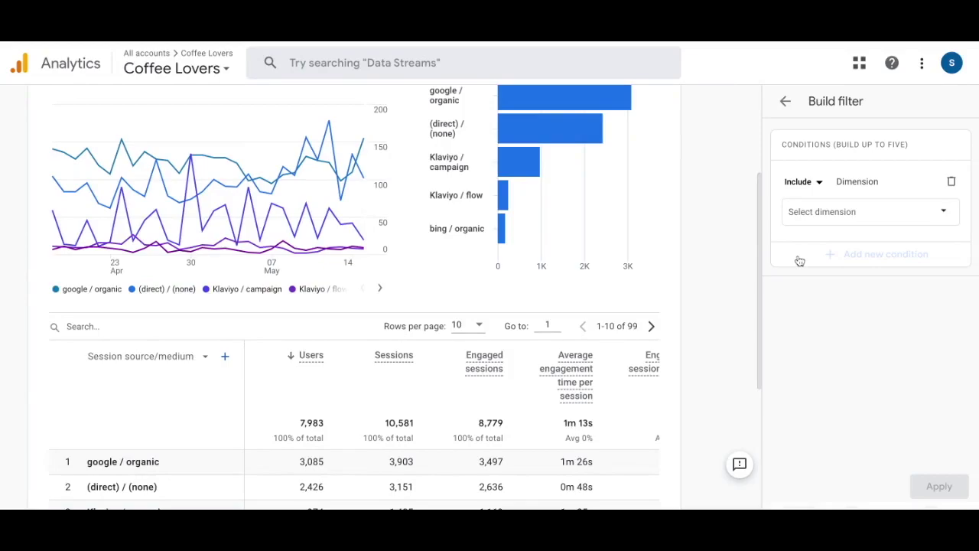
pyautogui.click(821, 187)
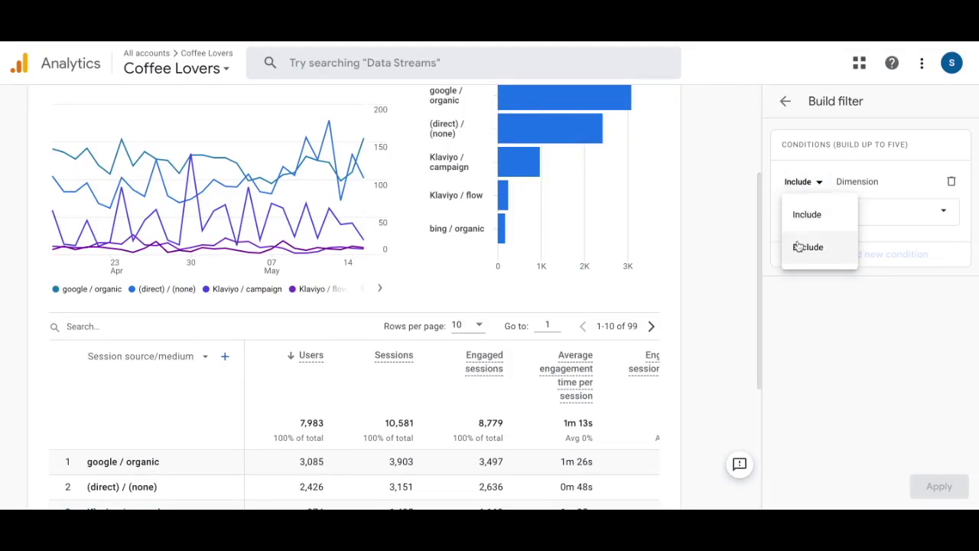
pyautogui.click(820, 255)
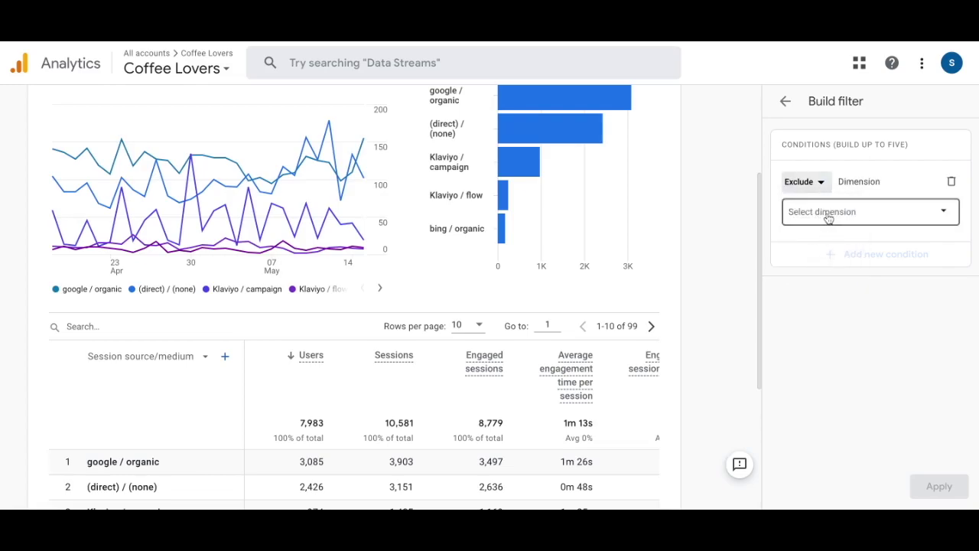
pyautogui.click(826, 219)
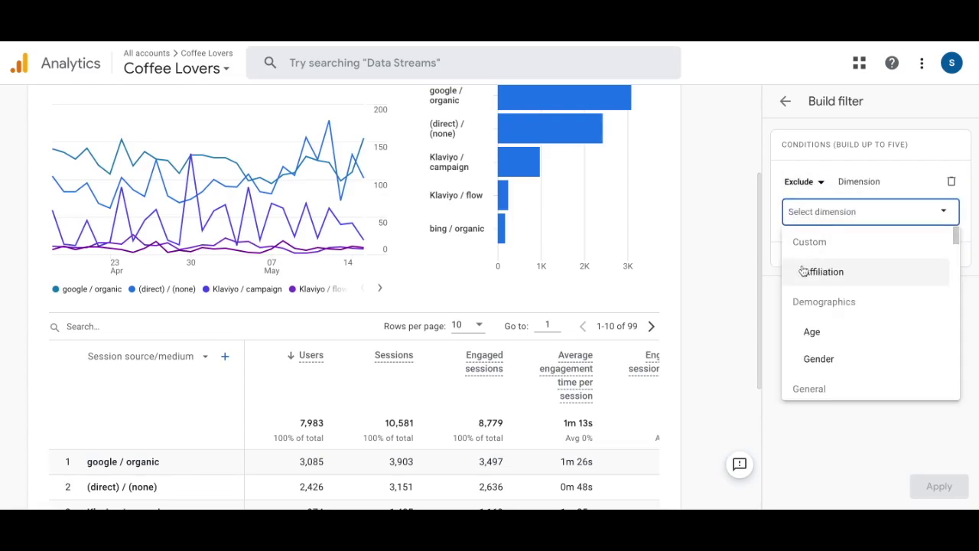
pyautogui.click(840, 274)
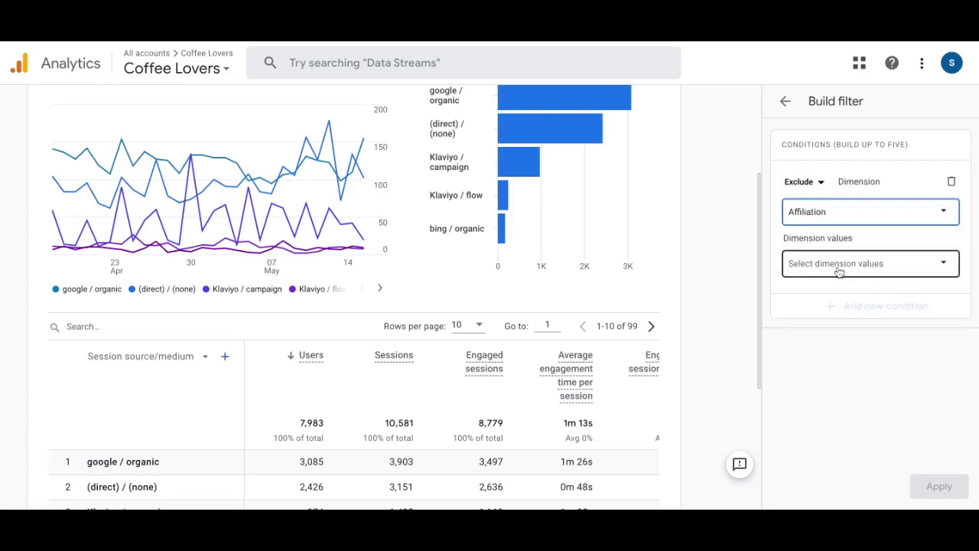
pyautogui.click(840, 268)
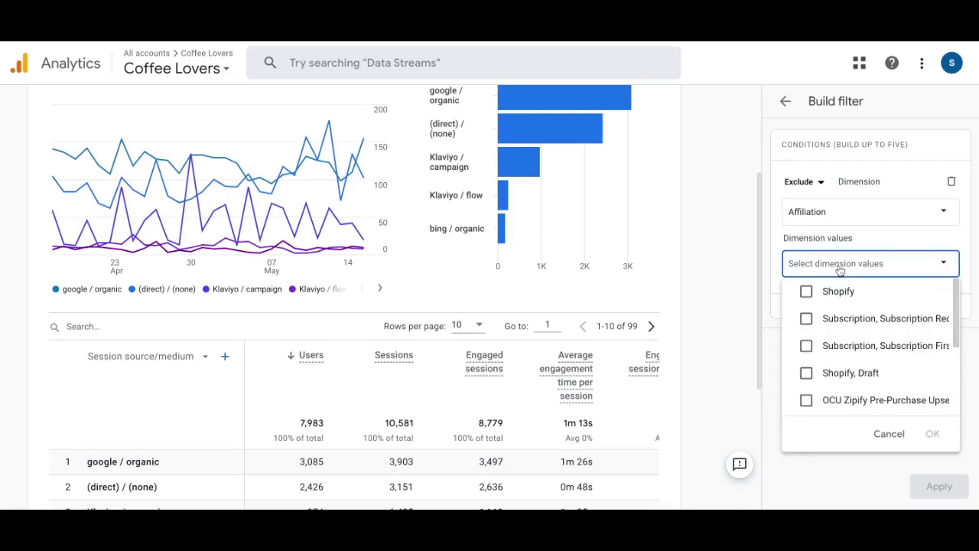
pyautogui.click(806, 319)
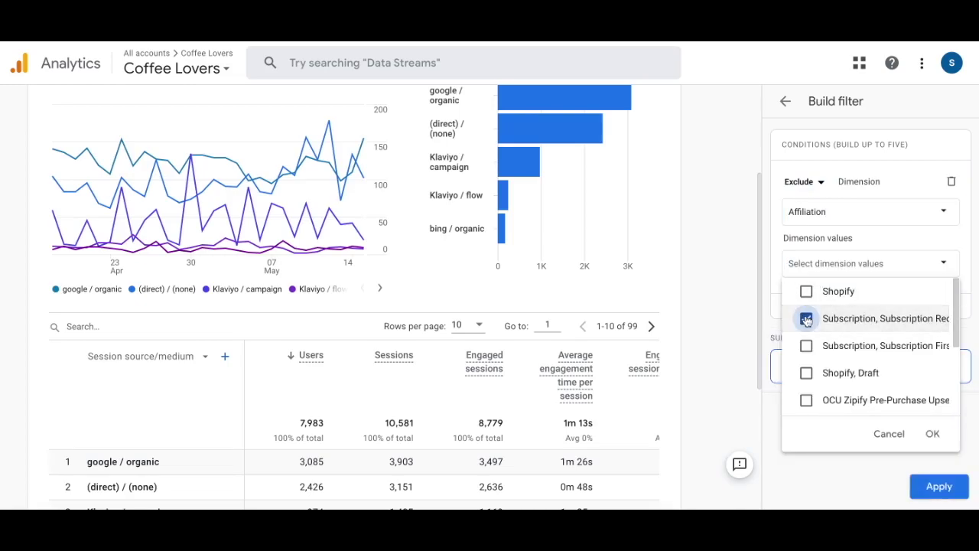
pyautogui.click(806, 373)
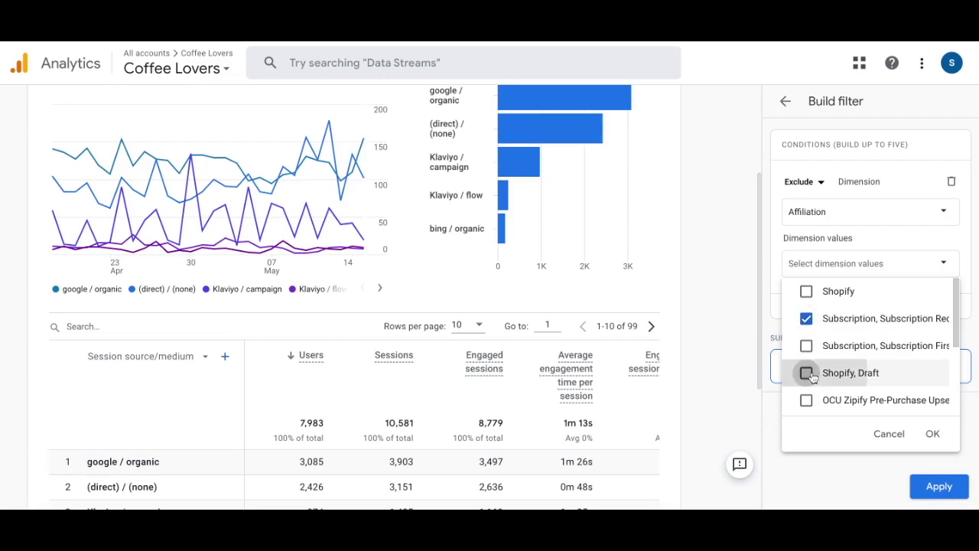
pyautogui.click(933, 434)
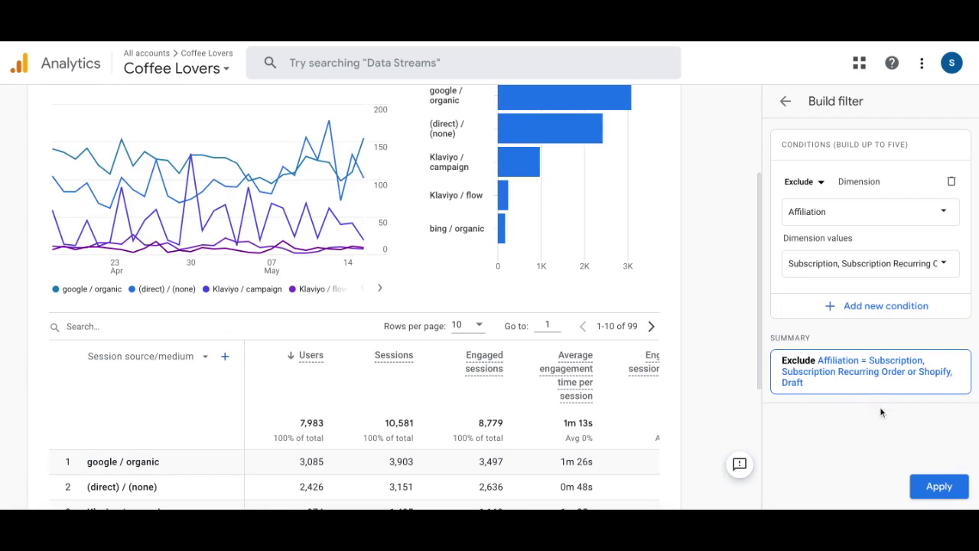
pyautogui.click(938, 490)
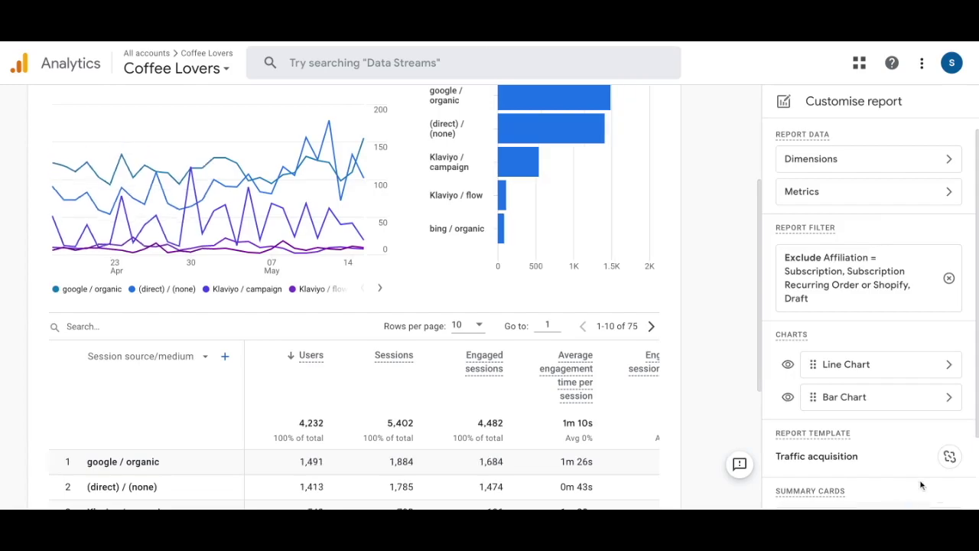
pyautogui.scroll(-1, 888, 455)
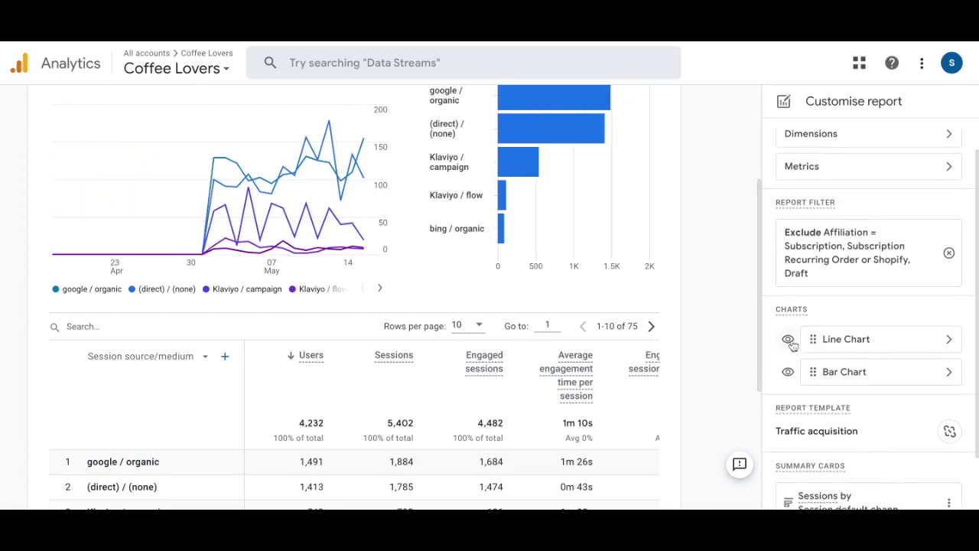
pyautogui.click(789, 340)
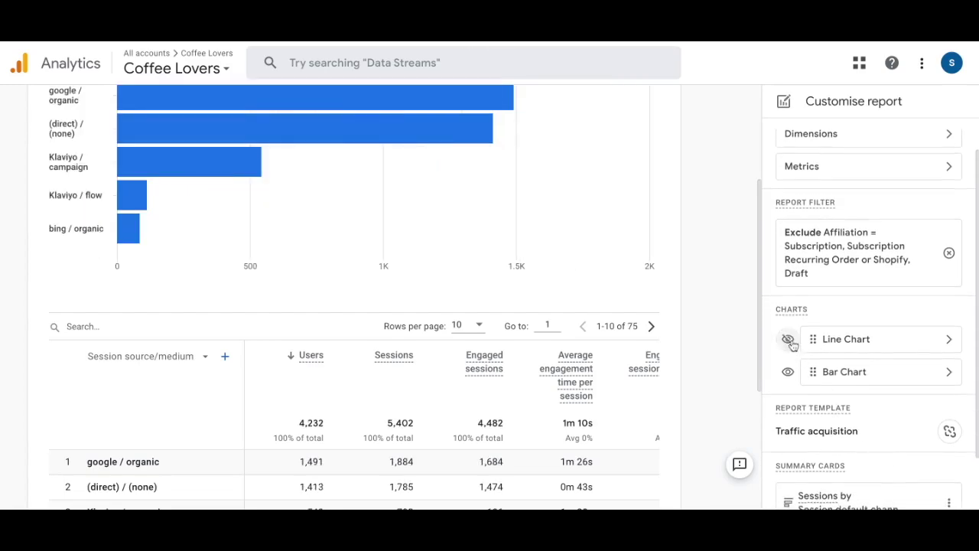
pyautogui.click(788, 339)
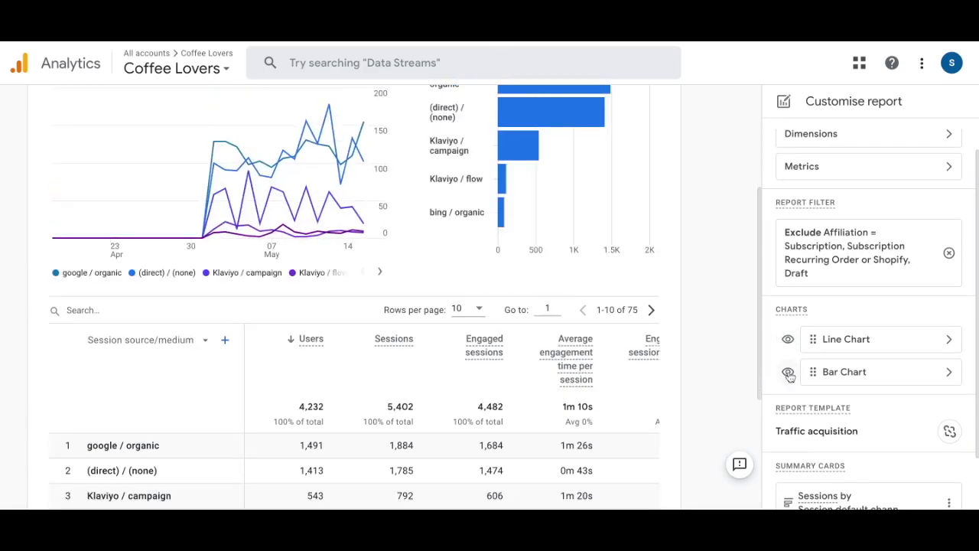
pyautogui.scroll(-1, 724, 397)
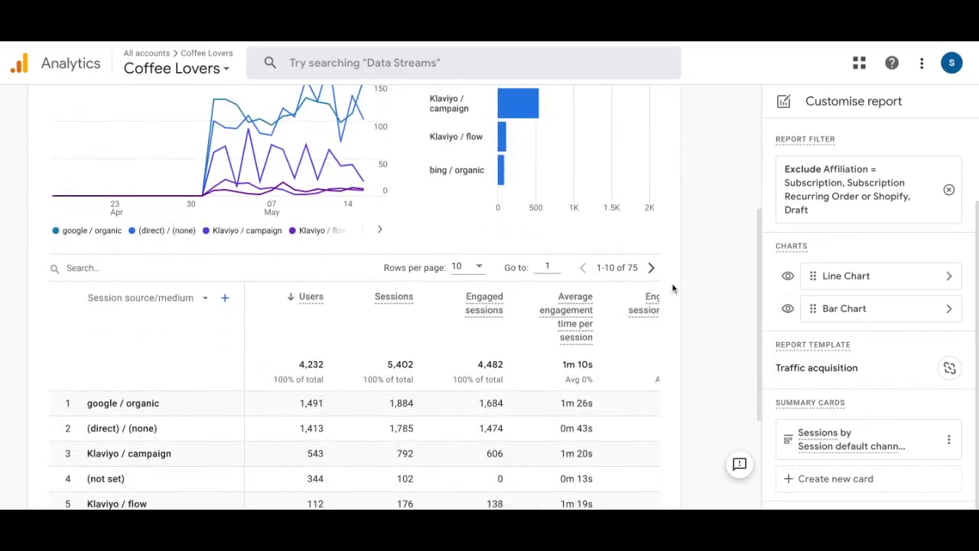
pyautogui.scroll(3, 675, 288)
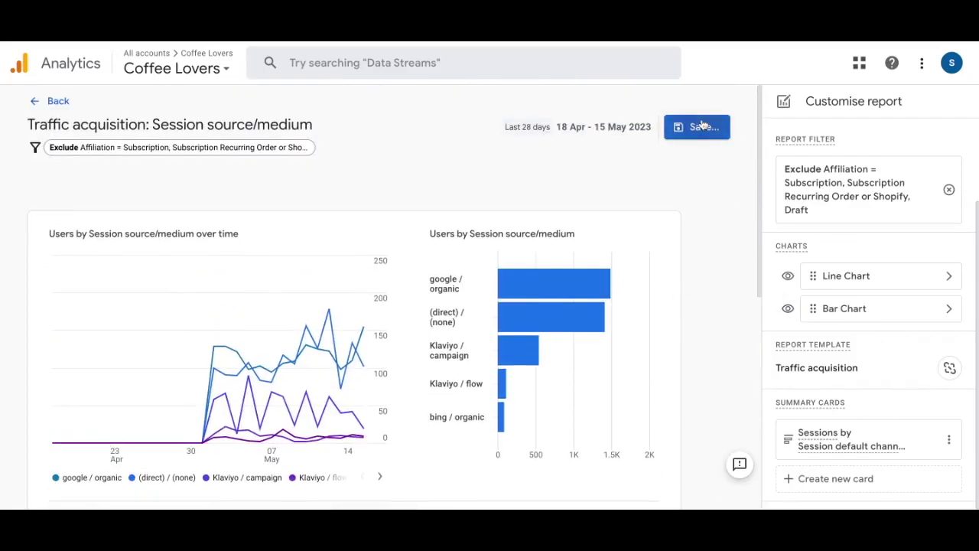
pyautogui.click(696, 126)
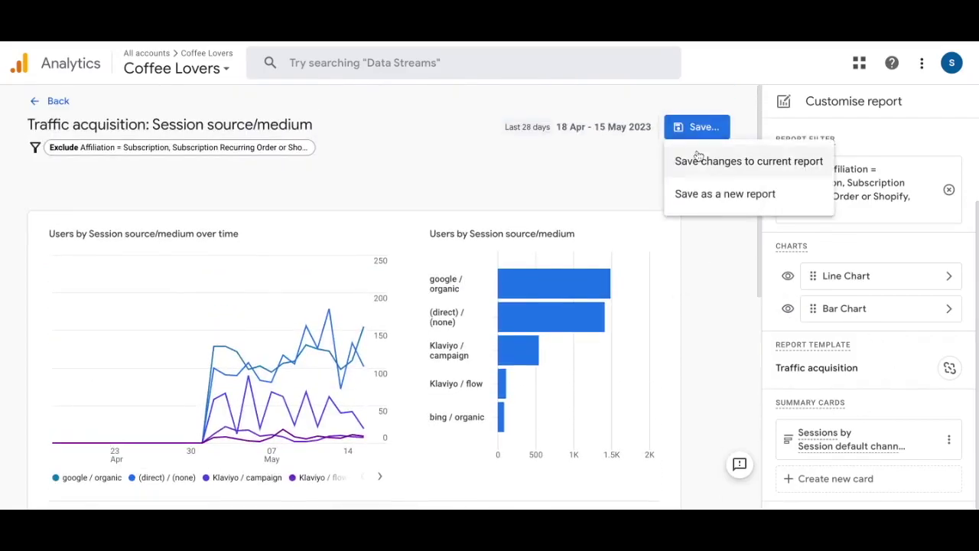
# - Save it as a new report named 'Source/Medium exclude Recurring and Draft'
pyautogui.click(709, 198)
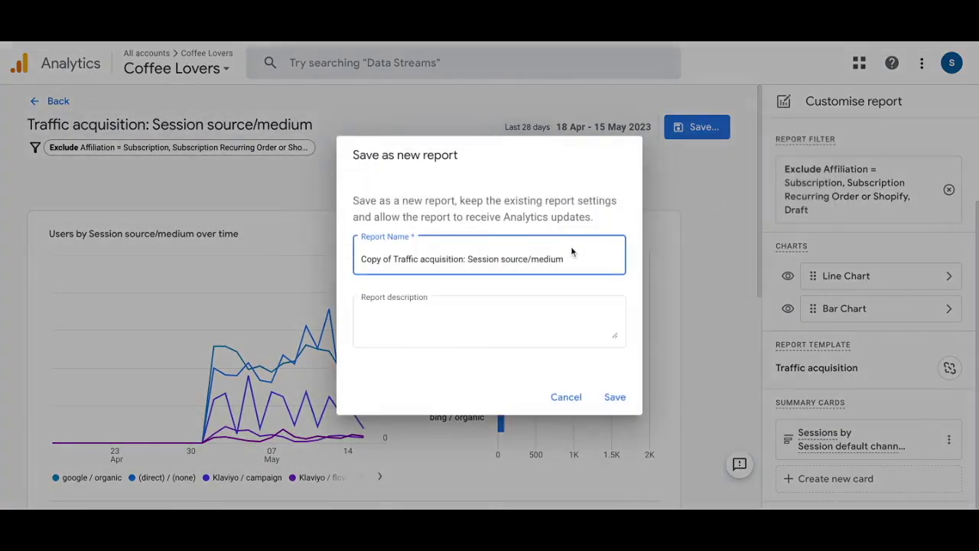
pyautogui.tripleClick(575, 259)
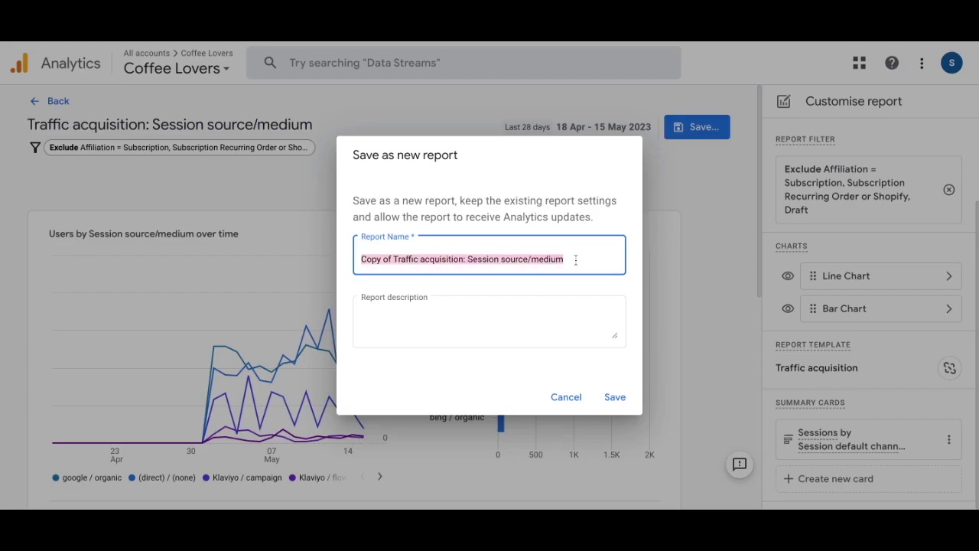
pyautogui.write('Source/Medium')
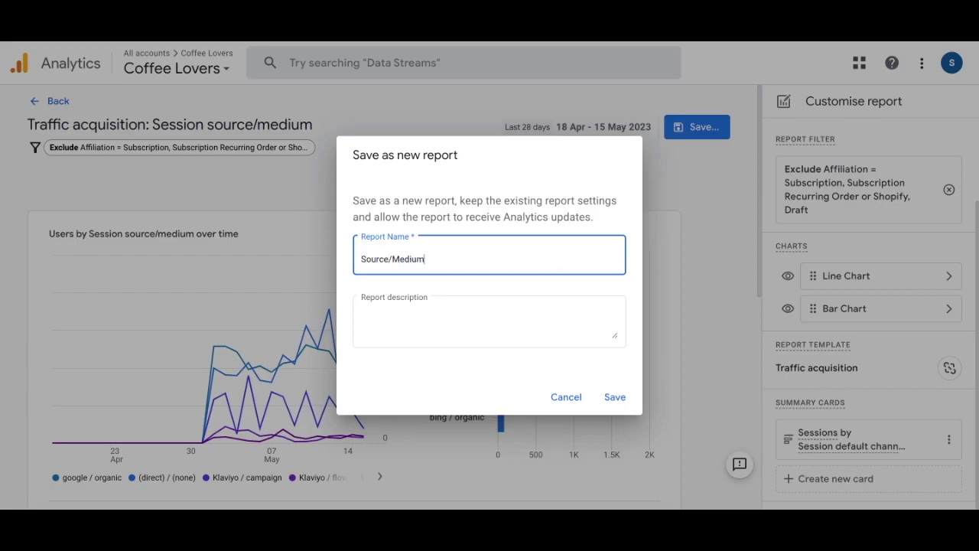
pyautogui.write('rring')
pyautogui.write(' and Draft')
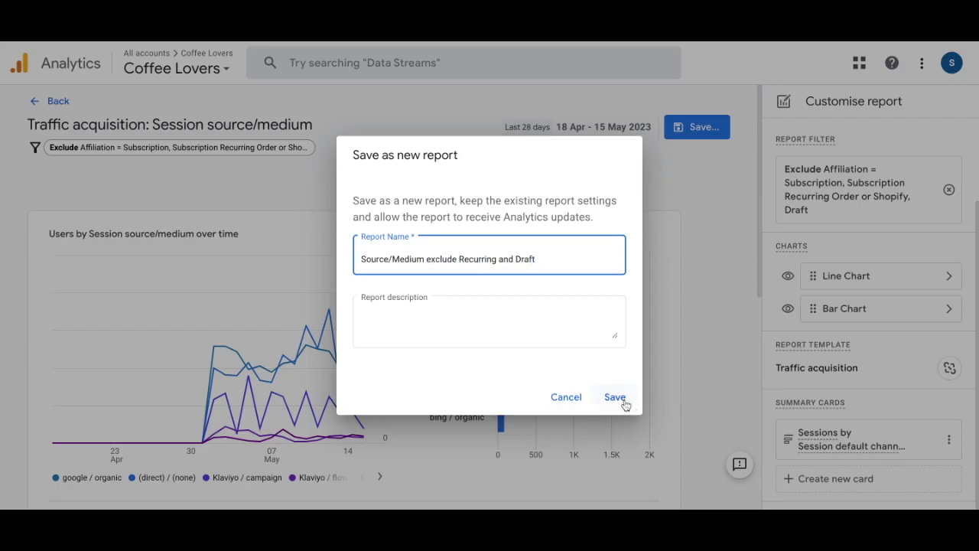
pyautogui.click(624, 405)
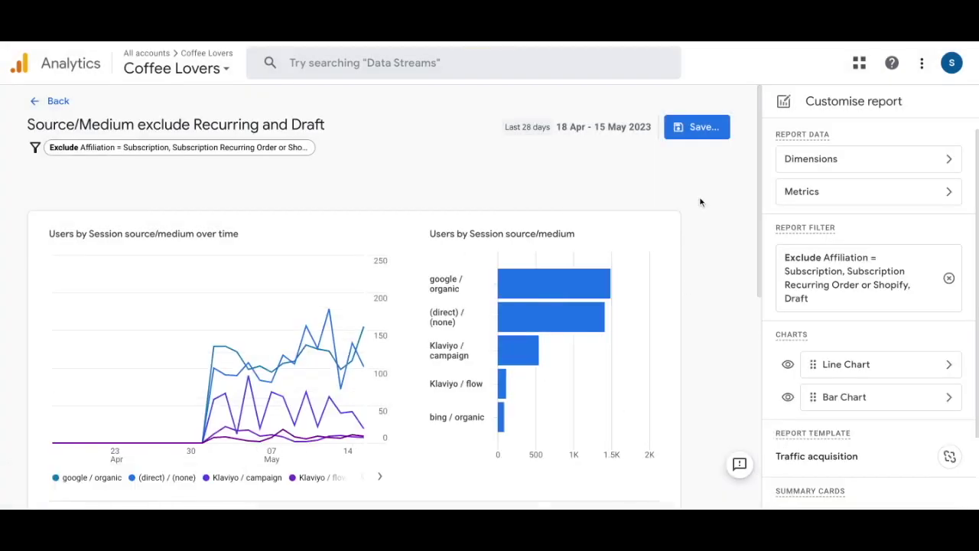
pyautogui.click(38, 101)
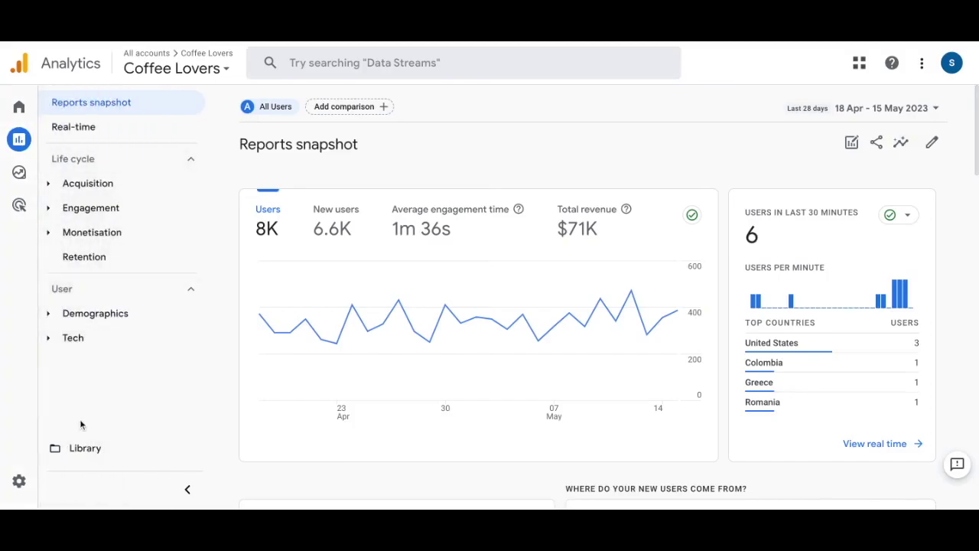
# - Browse the Library and select the new Source/Medium report in the Reports list
pyautogui.click(188, 455)
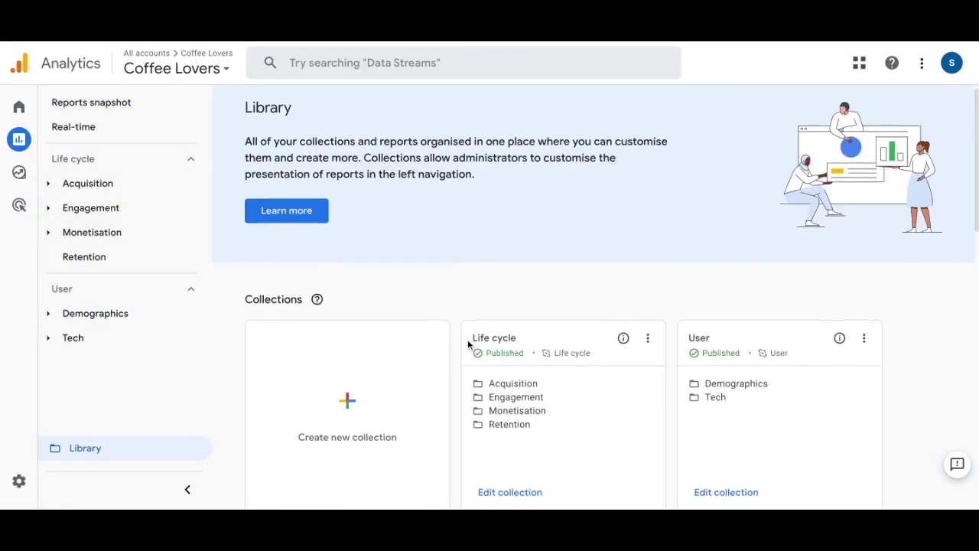
pyautogui.scroll(-1, 467, 344)
pyautogui.scroll(-2, 468, 340)
pyautogui.scroll(-1, 467, 341)
pyautogui.scroll(1, 284, 427)
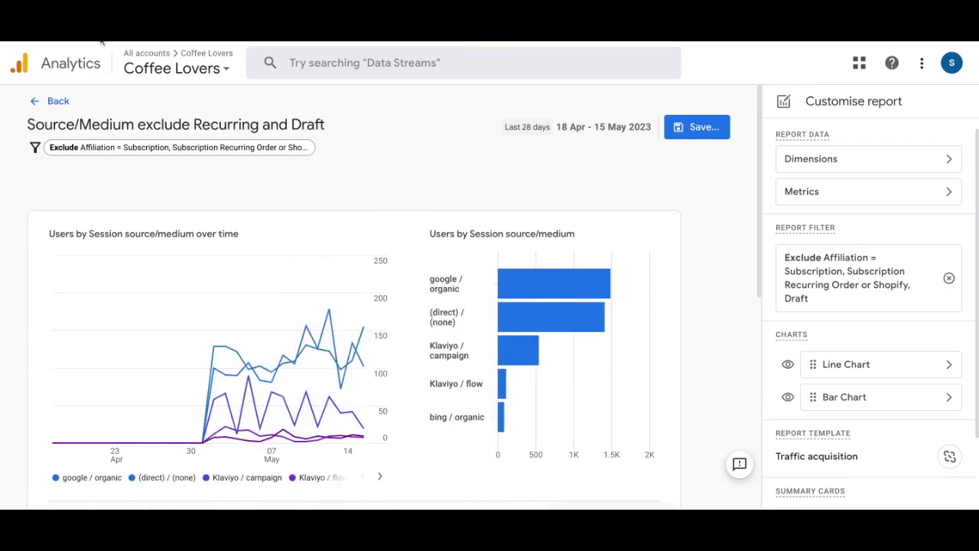
pyautogui.click(59, 101)
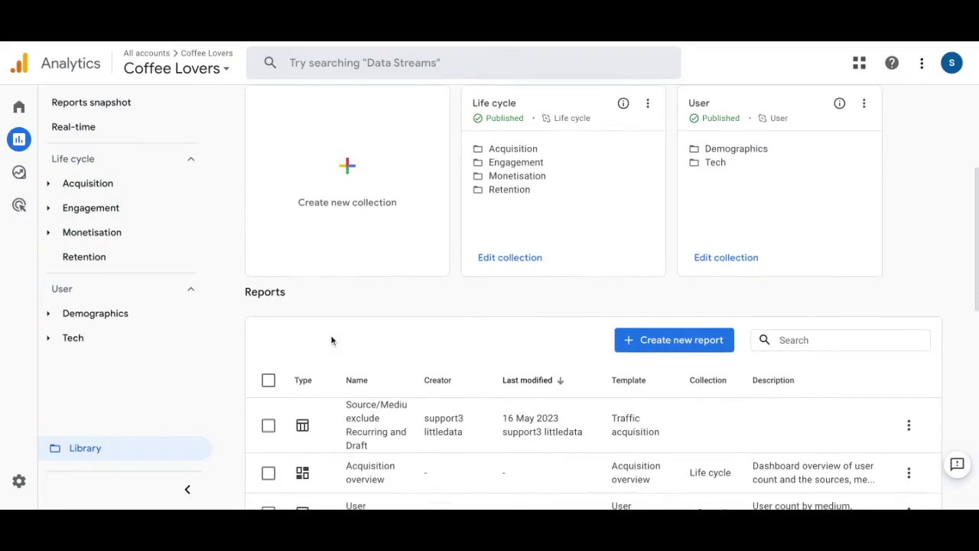
pyautogui.click(267, 425)
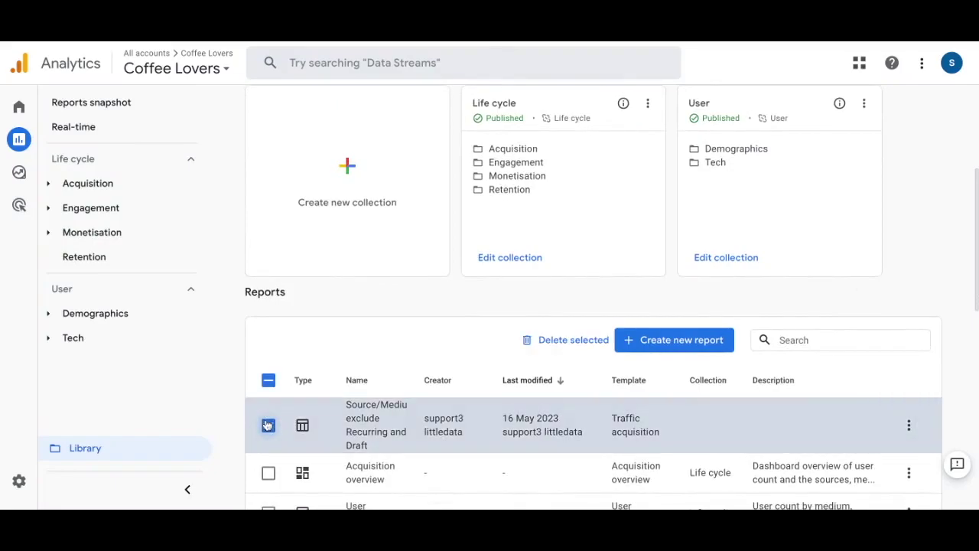
pyautogui.click(648, 105)
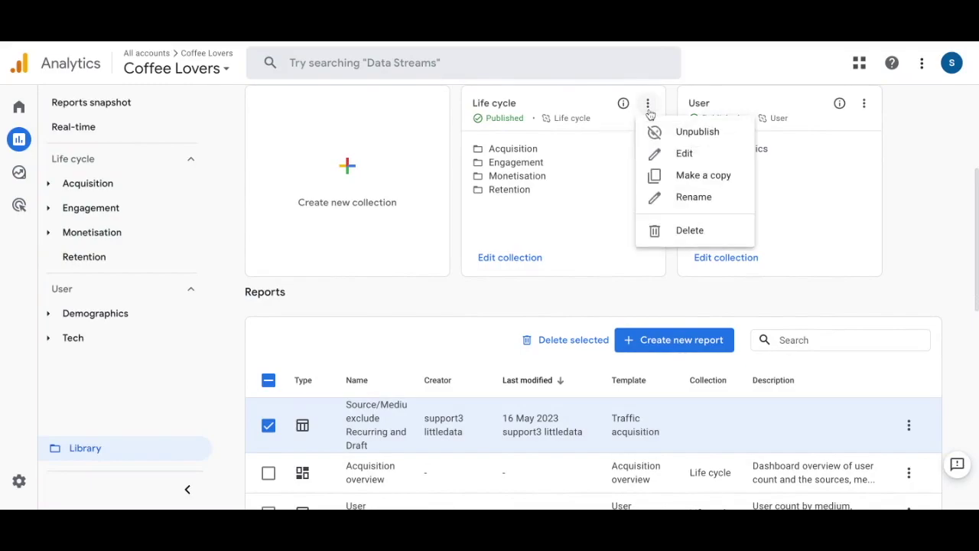
# - Edit Life cycle, search 'sour', and drag the report below Traffic acquisition under Acquisition
pyautogui.click(677, 154)
pyautogui.click(511, 212)
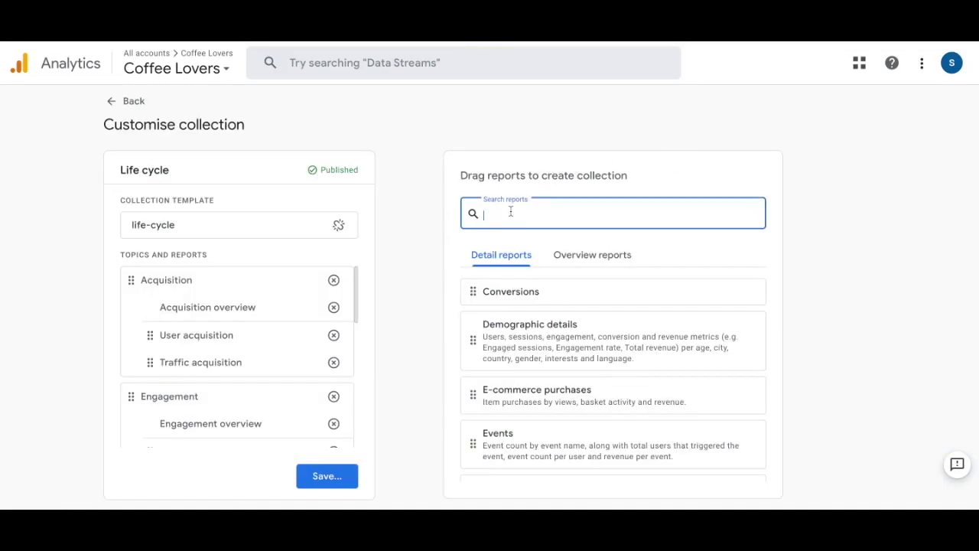
pyautogui.write('sour')
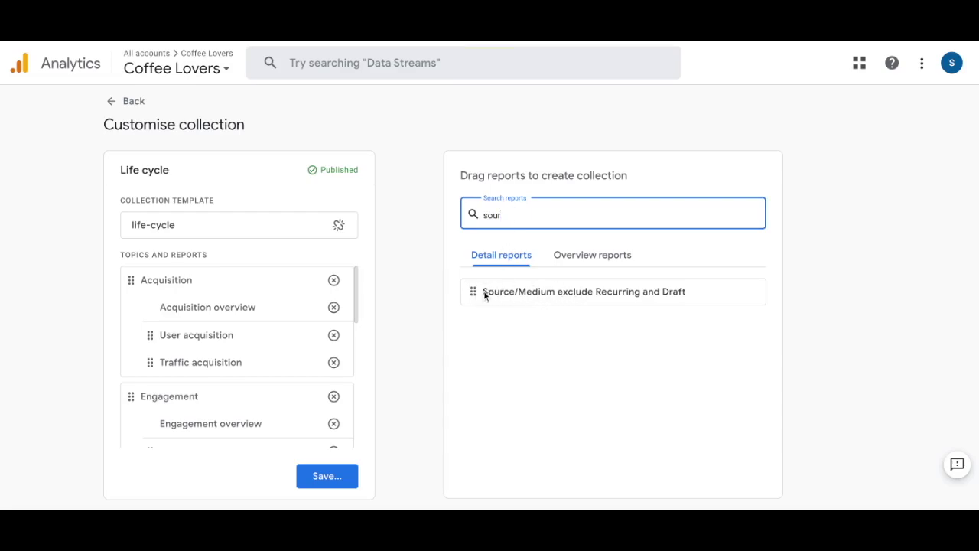
pyautogui.moveTo(484, 296); pyautogui.dragTo(211, 381)
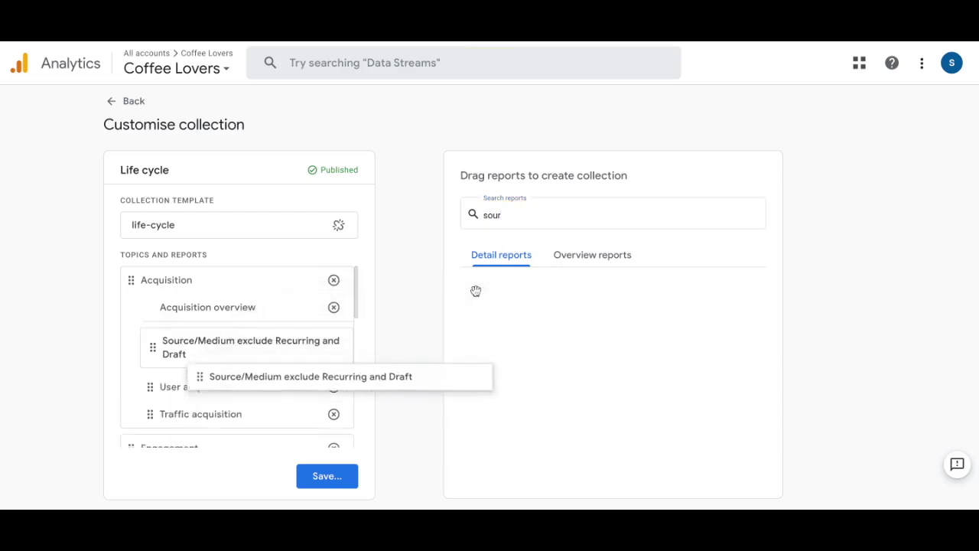
pyautogui.moveTo(212, 381); pyautogui.dragTo(162, 407)
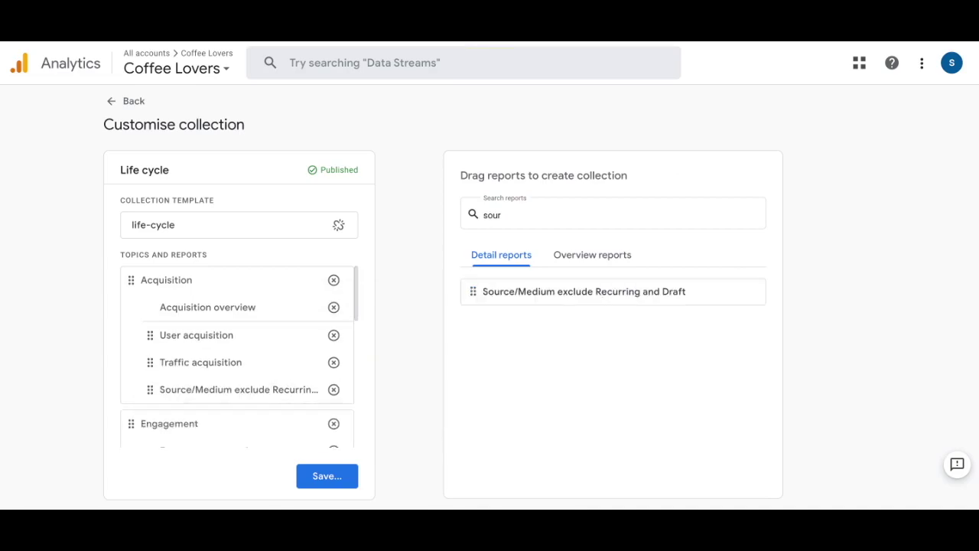